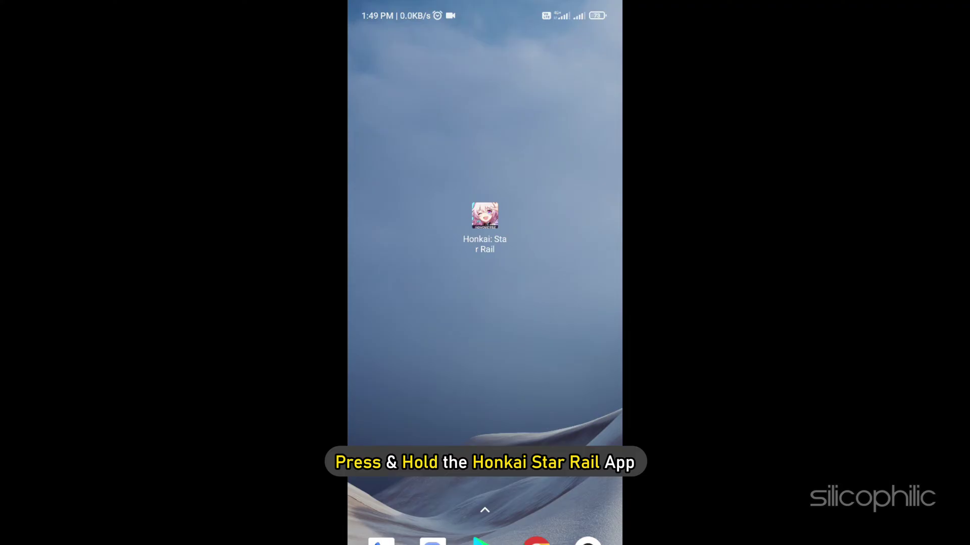
# Clear Honkai: Star Rail's cached files from its App info page
pyautogui.click(485, 227)
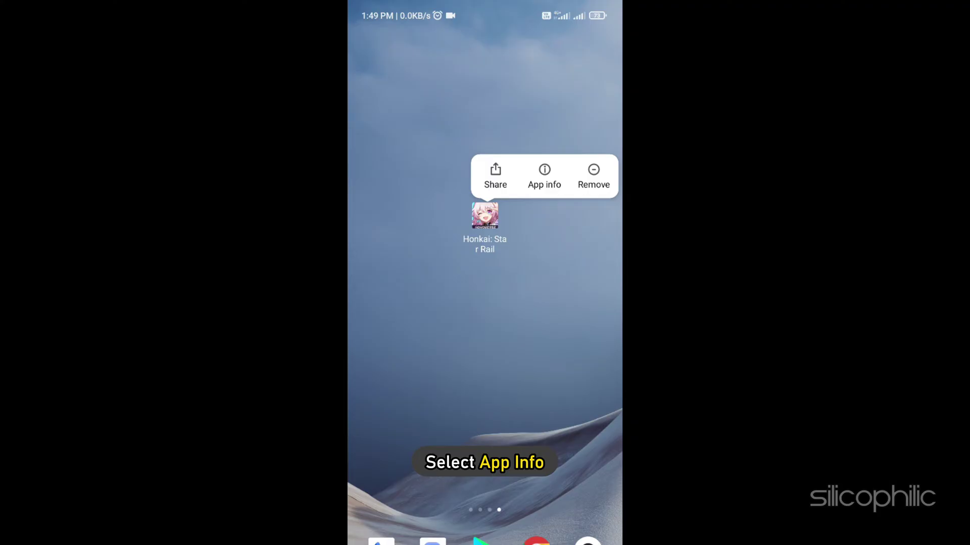
pyautogui.click(544, 177)
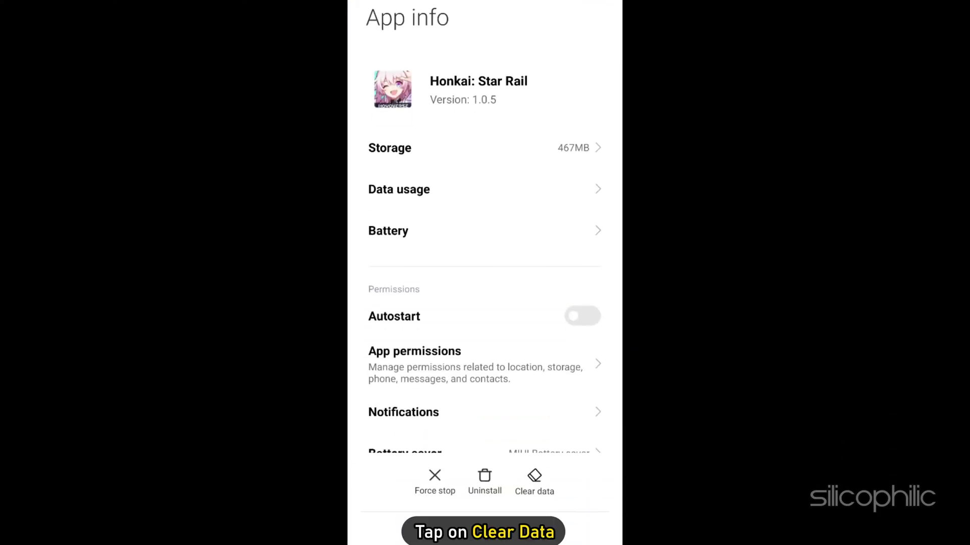
pyautogui.click(541, 483)
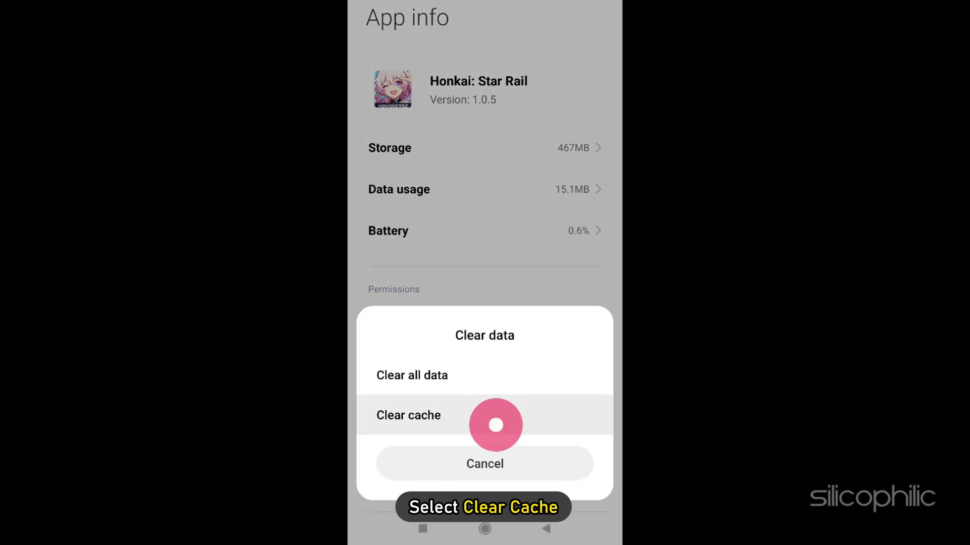
pyautogui.click(496, 425)
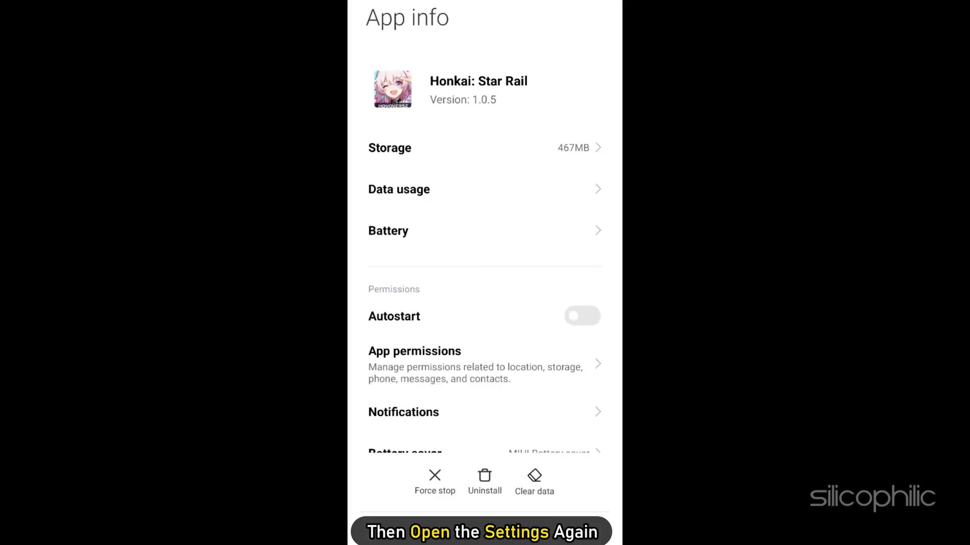
# Clear all of the game's stored data and relaunch it to the login screen
pyautogui.click(535, 482)
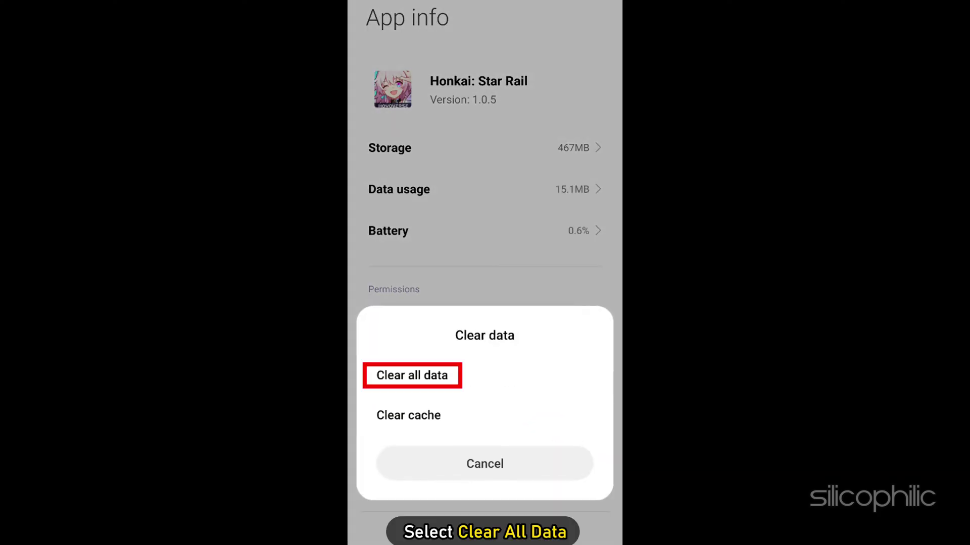
pyautogui.click(412, 375)
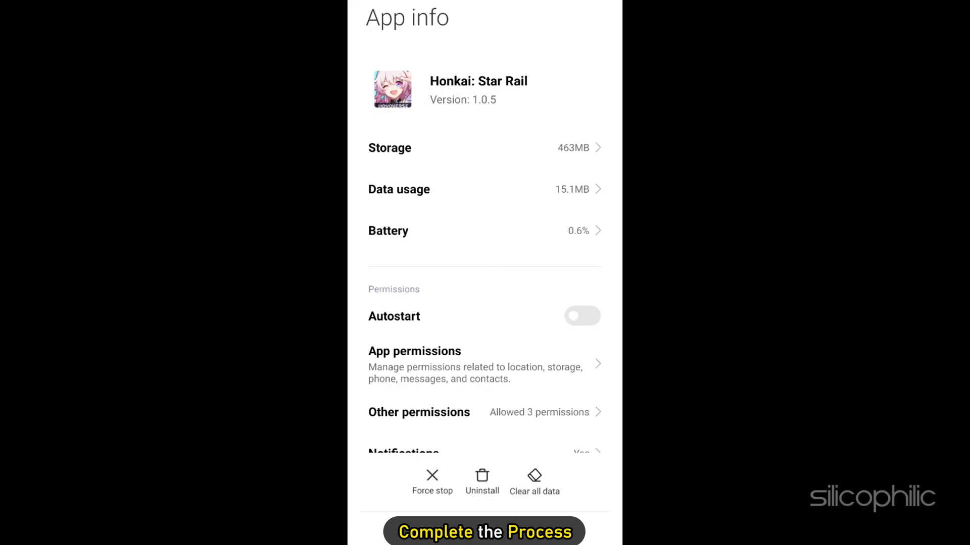
pyautogui.click(481, 163)
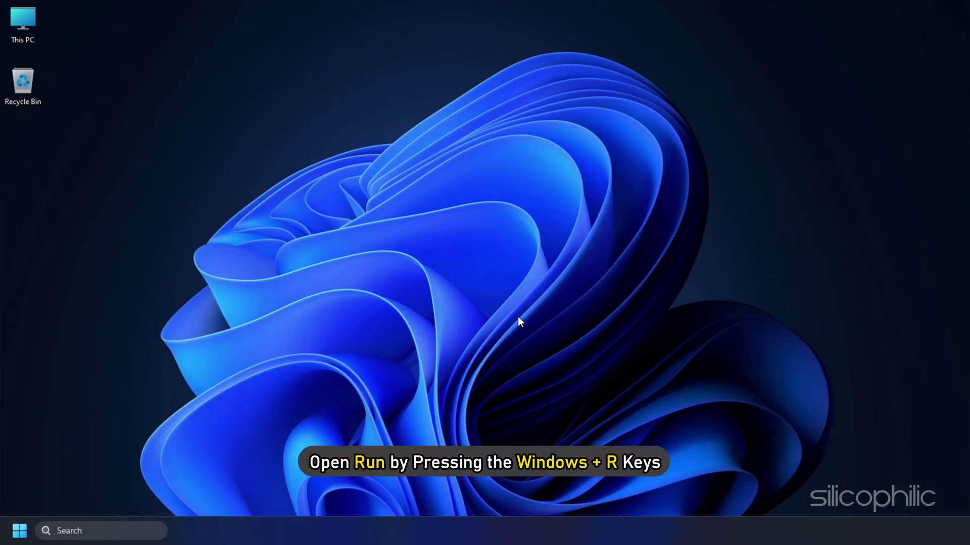
# Run ncpa.cpl and open the Ethernet adapter's Internet Protocol Version 4 (TCP/IPv4) properties
pyautogui.press('super+r')
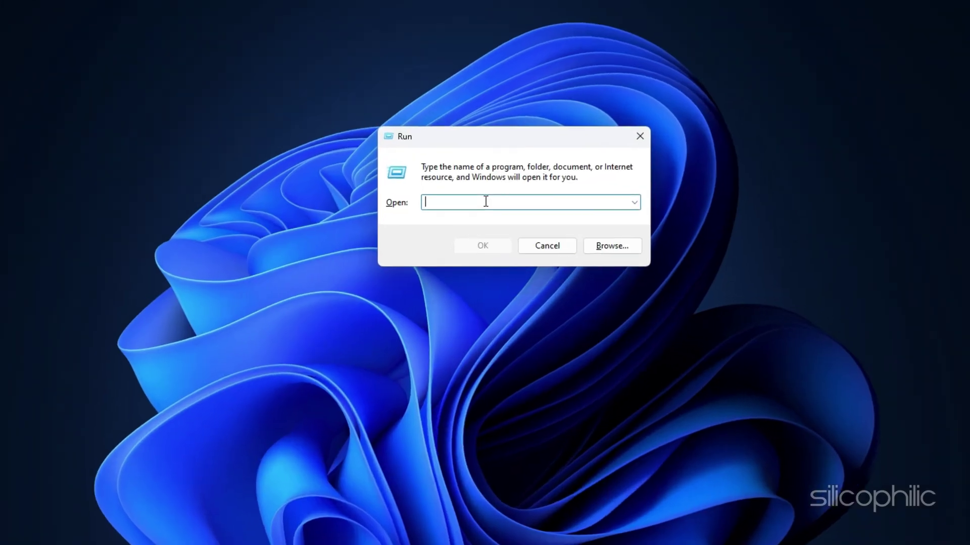
pyautogui.write('ncpa.')
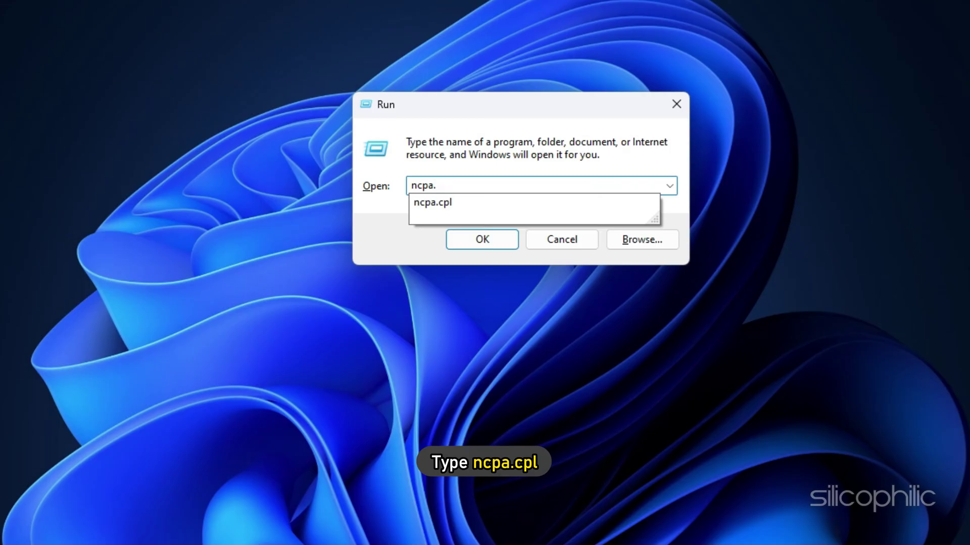
pyautogui.write('cpl')
pyautogui.press('Return')
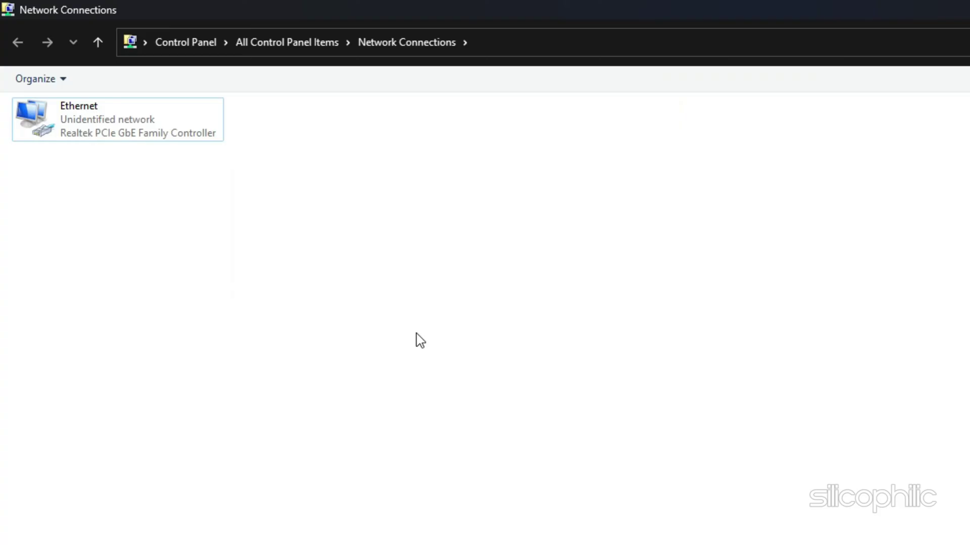
pyautogui.rightClick(42, 115)
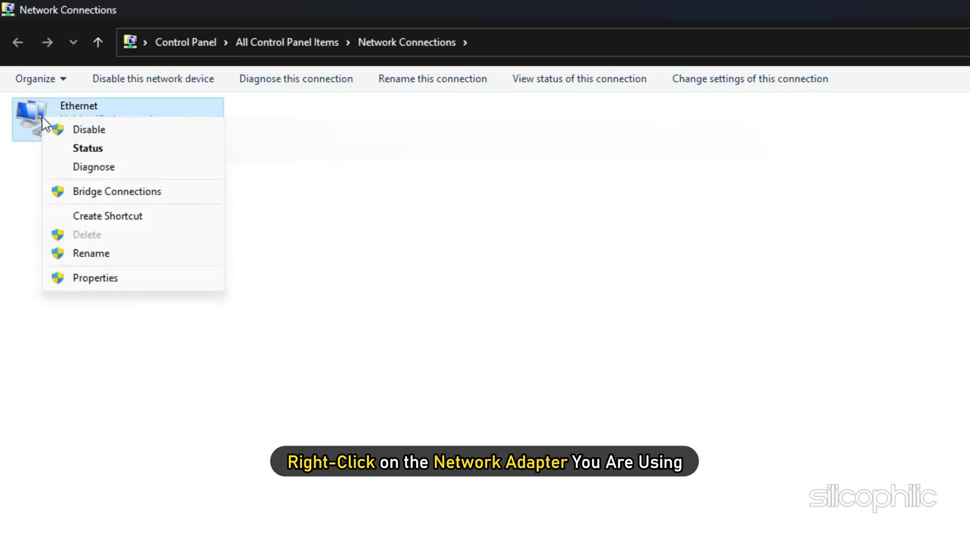
pyautogui.click(95, 279)
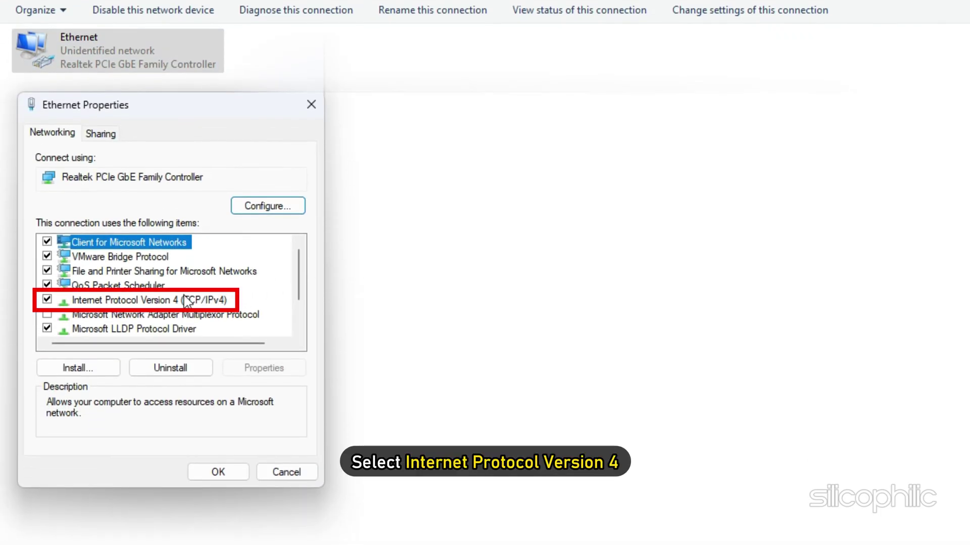
pyautogui.click(142, 301)
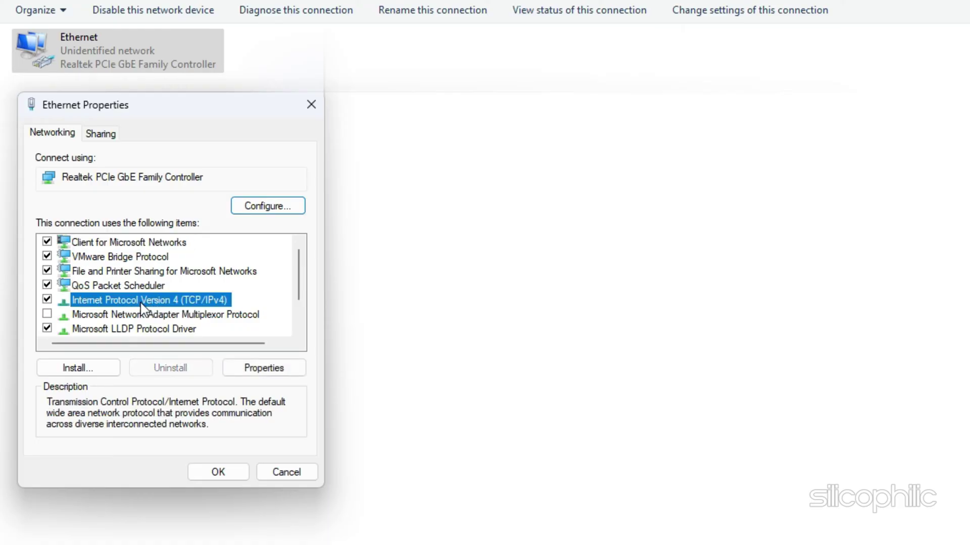
pyautogui.click(264, 369)
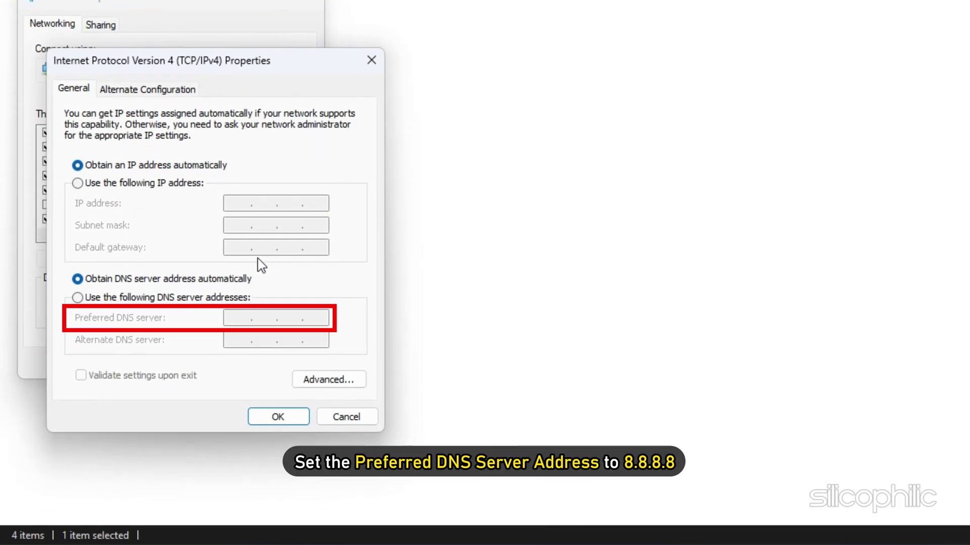
# Switch to manual DNS with preferred 8.8.8.8 and alternate 8.8.4.4, then confirm with OK
pyautogui.click(120, 302)
pyautogui.write('8 . 8 . 8 . 8')
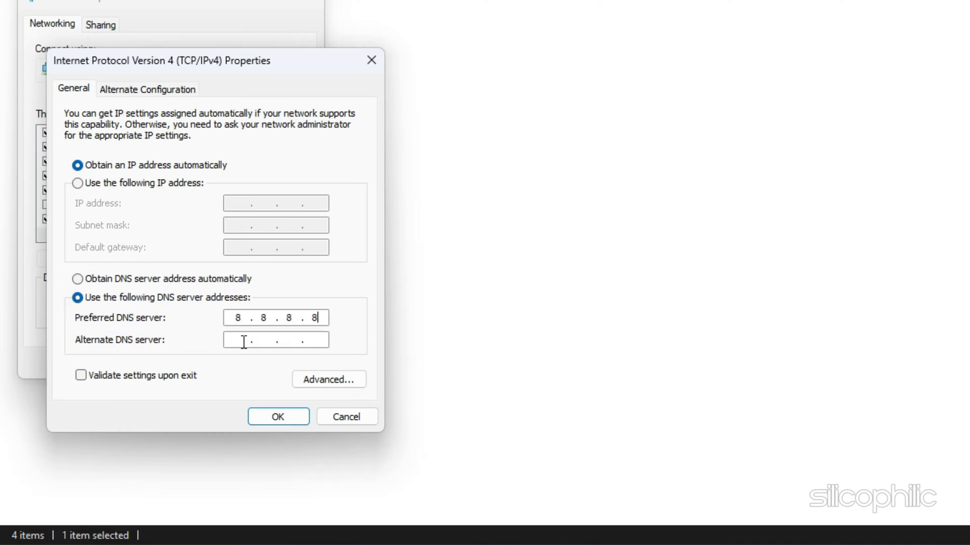
pyautogui.click(244, 342)
pyautogui.write('8.8.4.4')
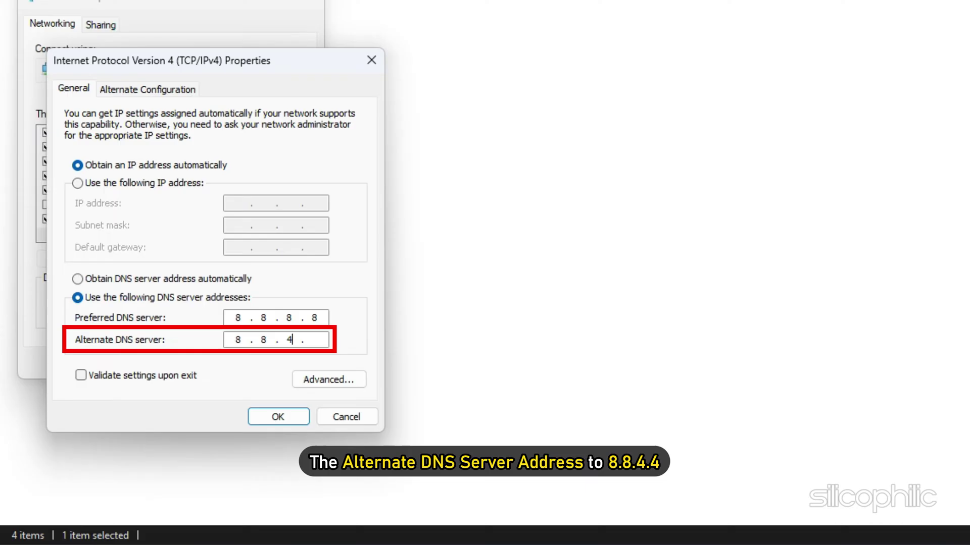
pyautogui.click(277, 417)
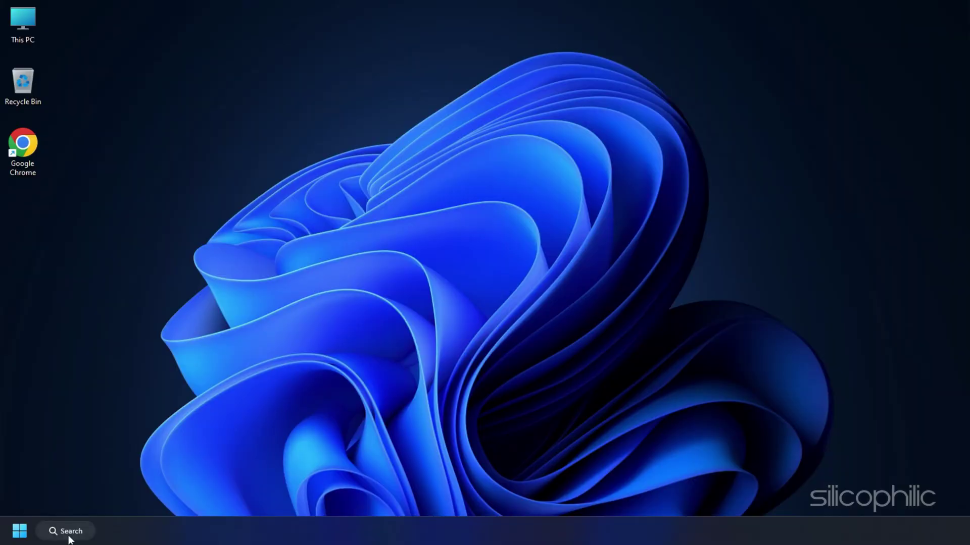
# Launch Command Prompt as administrator and run ipconfig /flushdns
pyautogui.click(64, 530)
pyautogui.write('cmd')
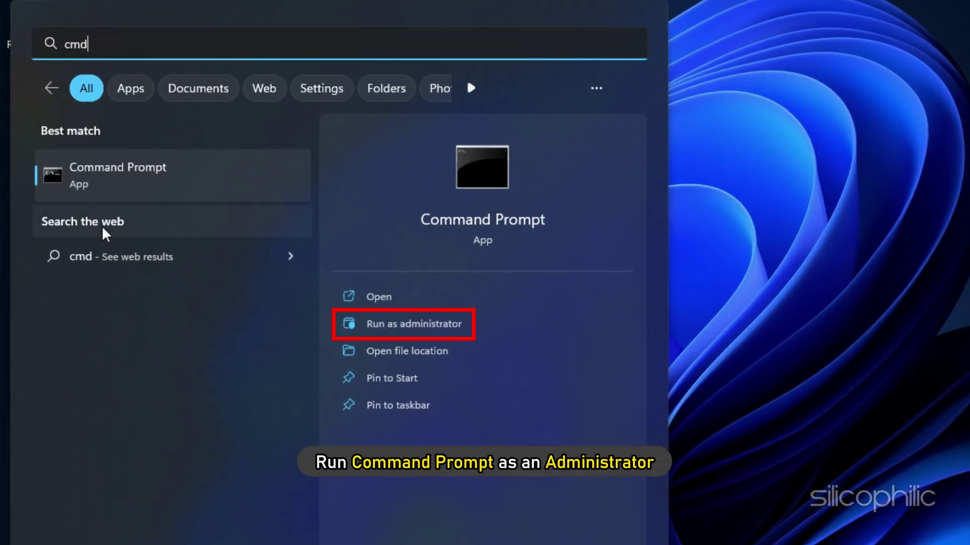
pyautogui.click(413, 323)
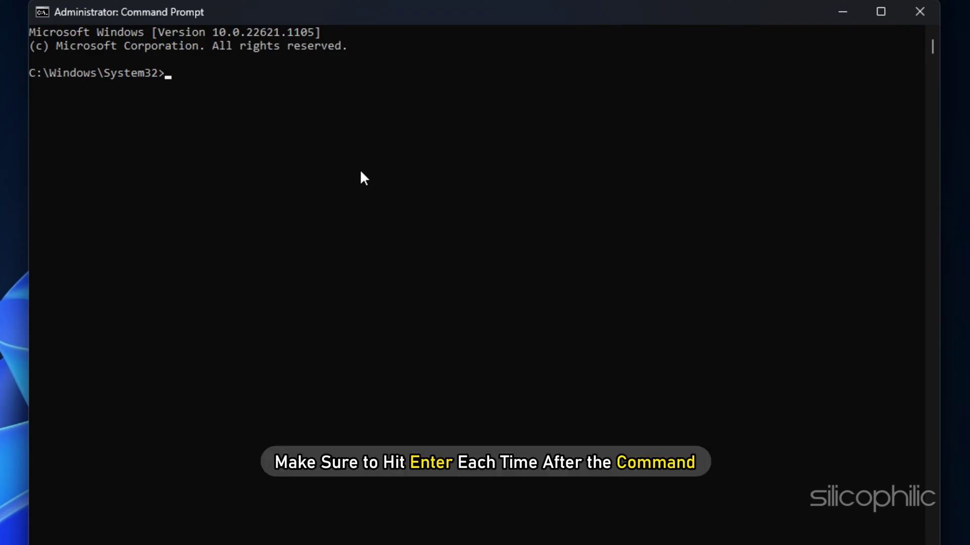
pyautogui.write('ipconfig')
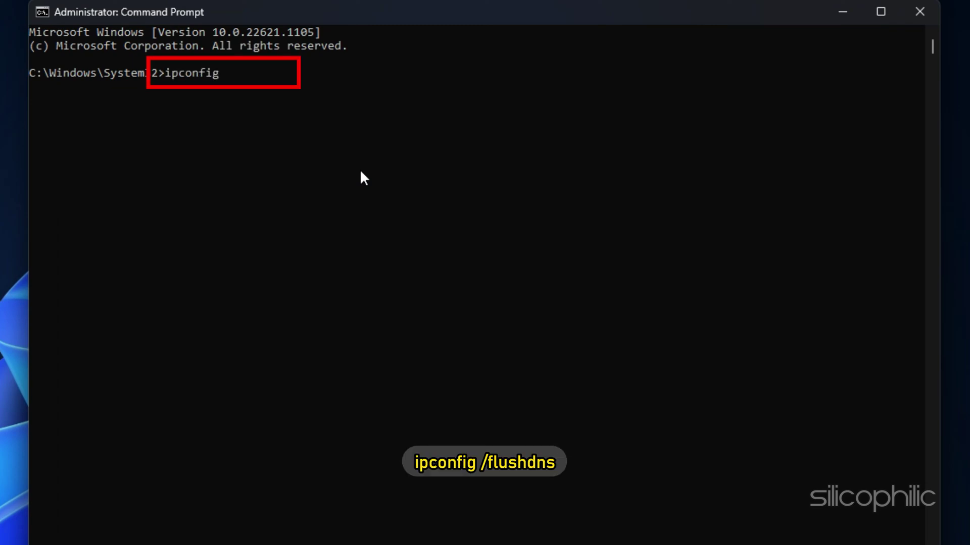
pyautogui.write(' /flushdns')
pyautogui.press('Return')
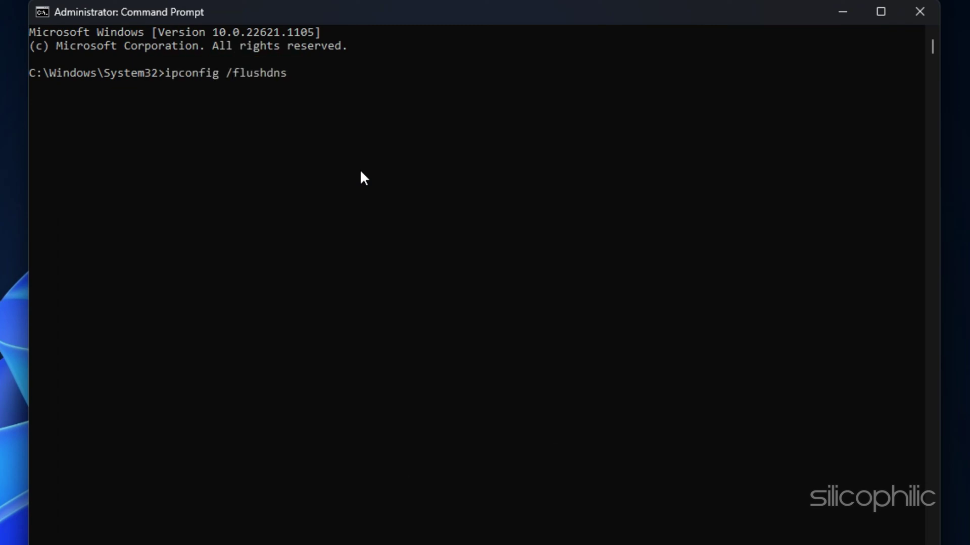
pyautogui.write('ipconfig /rel')
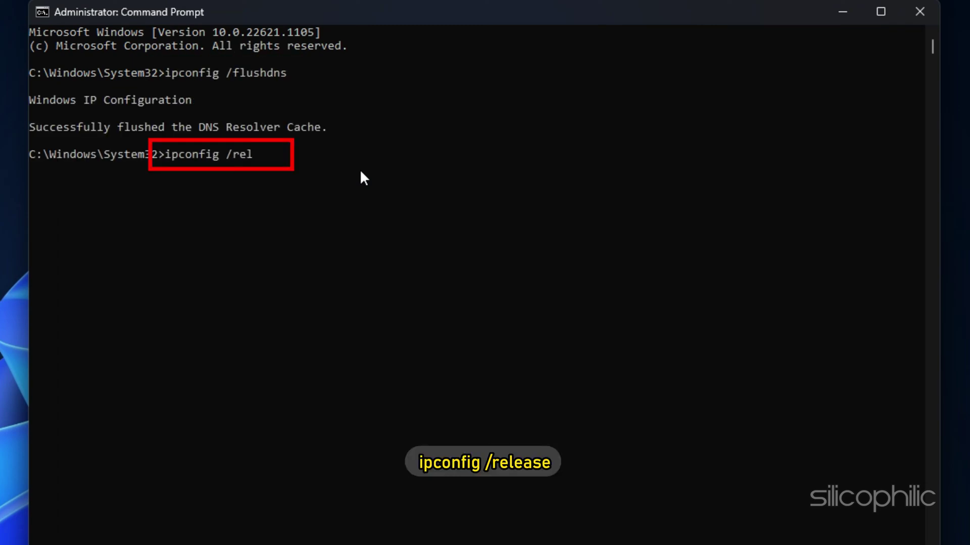
pyautogui.write('ease')
# Run ipconfig /release and /renew, then netsh int ip reset and netsh winsock reset
pyautogui.press('Return')
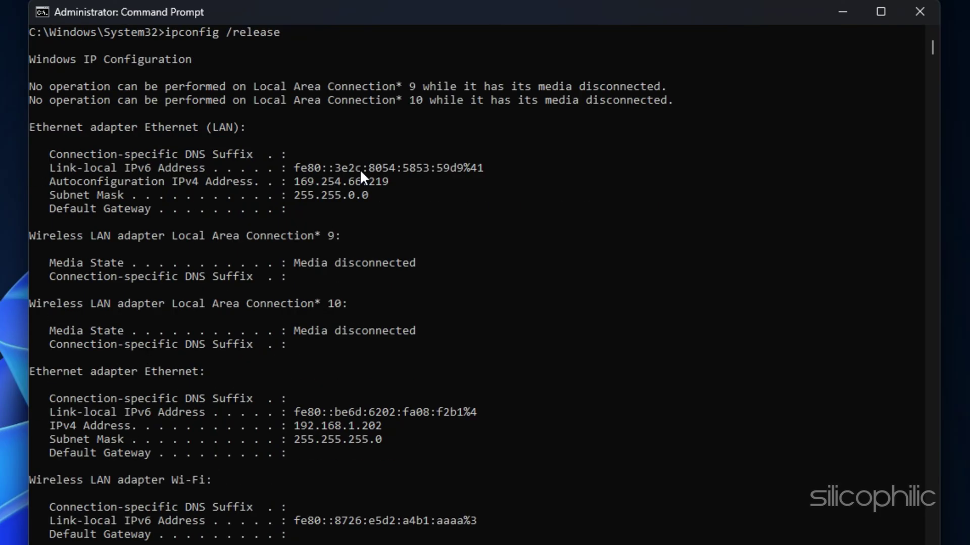
pyautogui.write('ipconfig /')
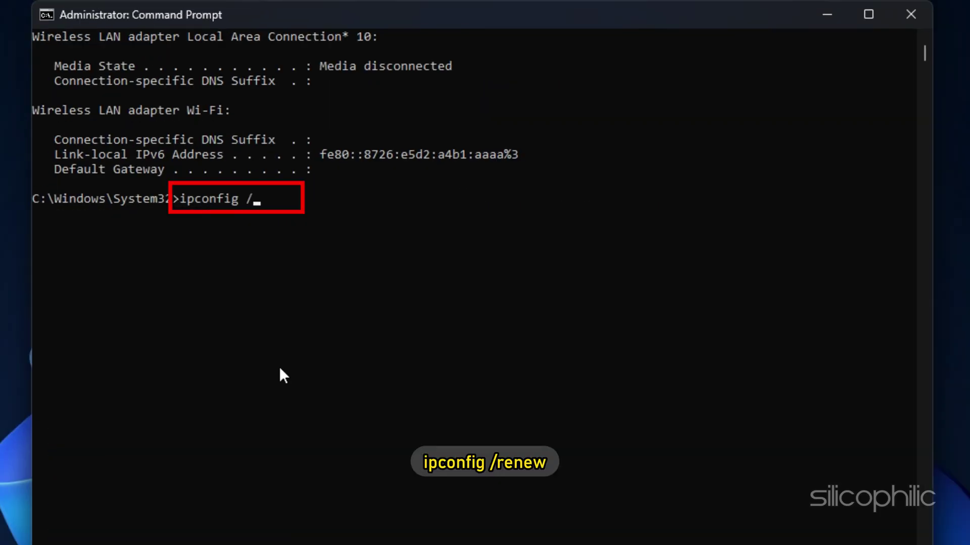
pyautogui.write('w')
pyautogui.press('Return')
pyautogui.write('netsh int ip rese')
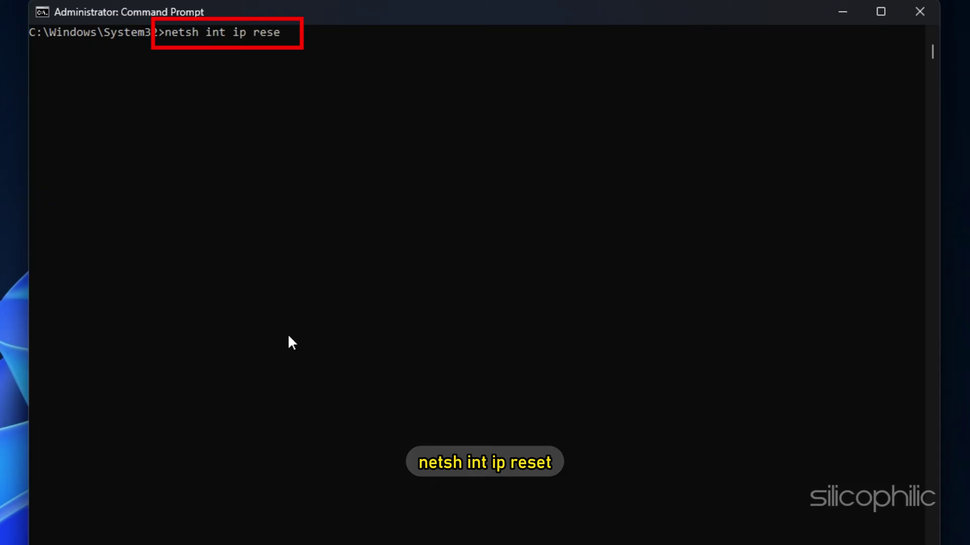
pyautogui.write('t')
pyautogui.press('Return')
pyautogui.write('netsh winsock reset')
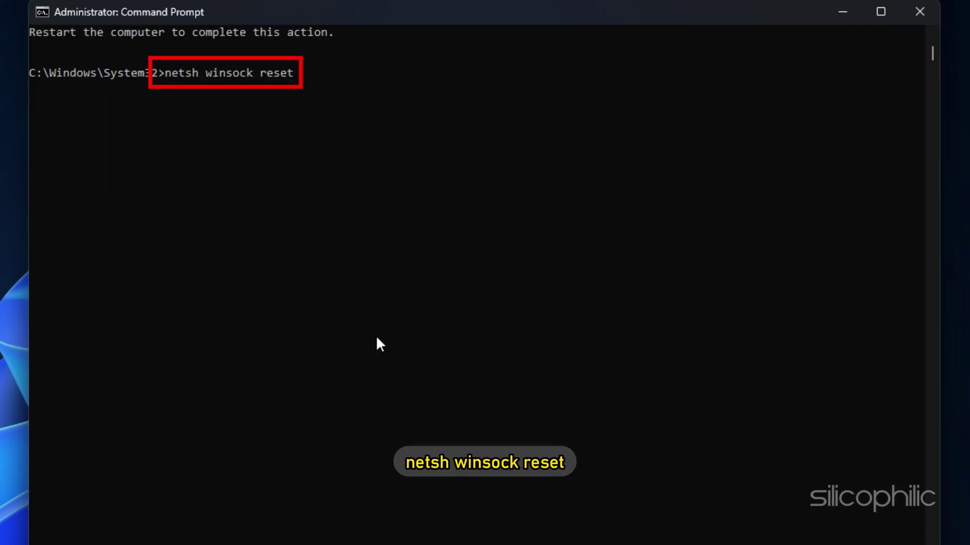
pyautogui.press('Return')
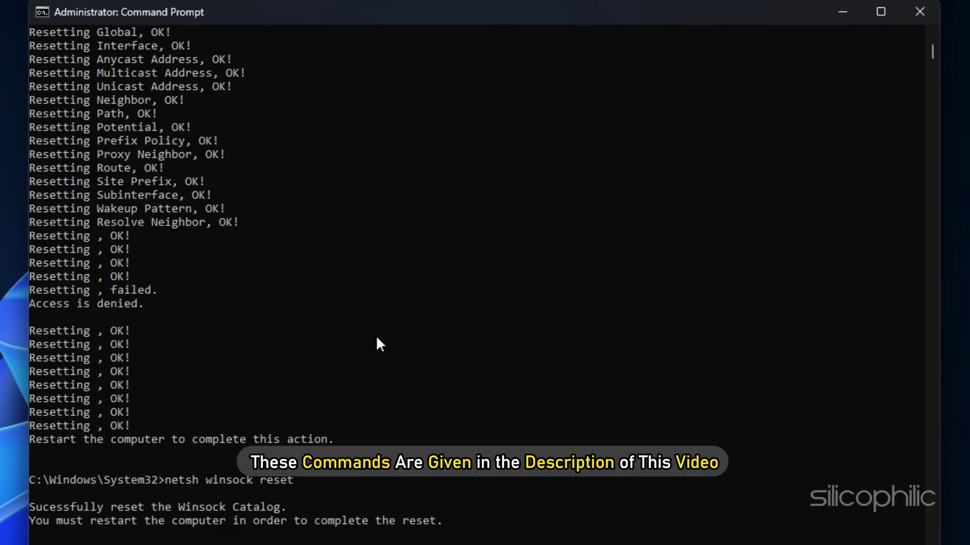